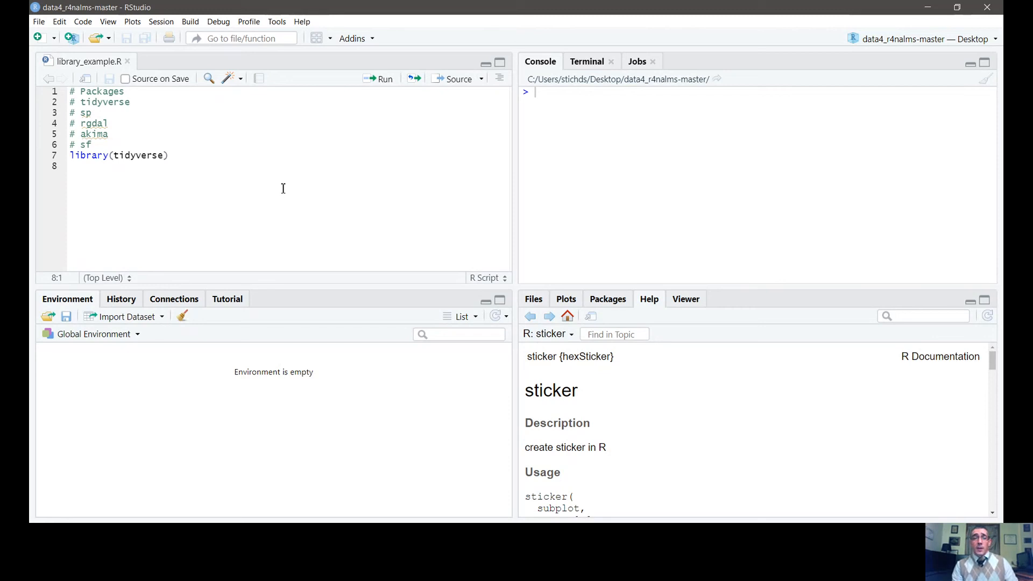
click(620, 302)
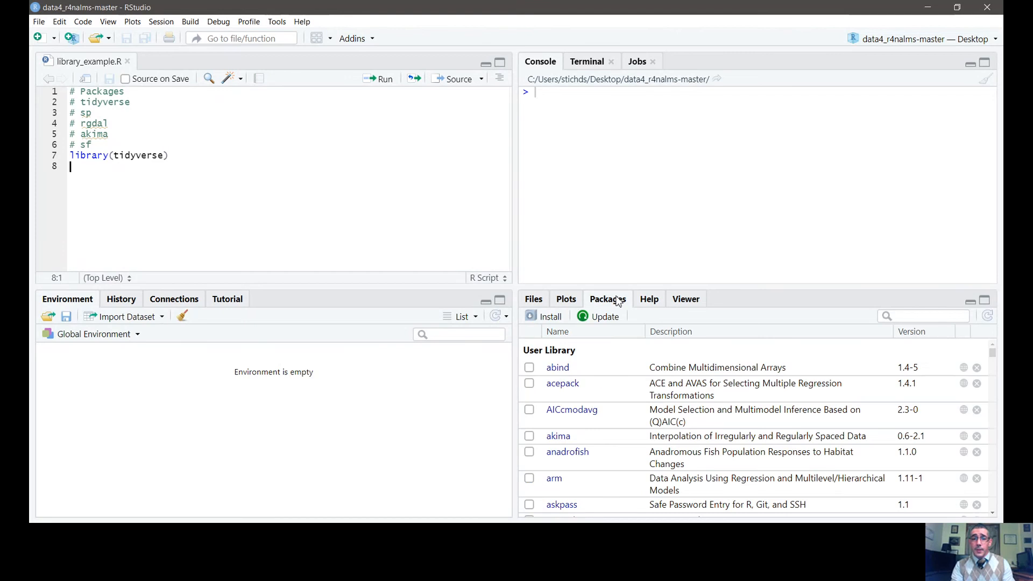
click(545, 322)
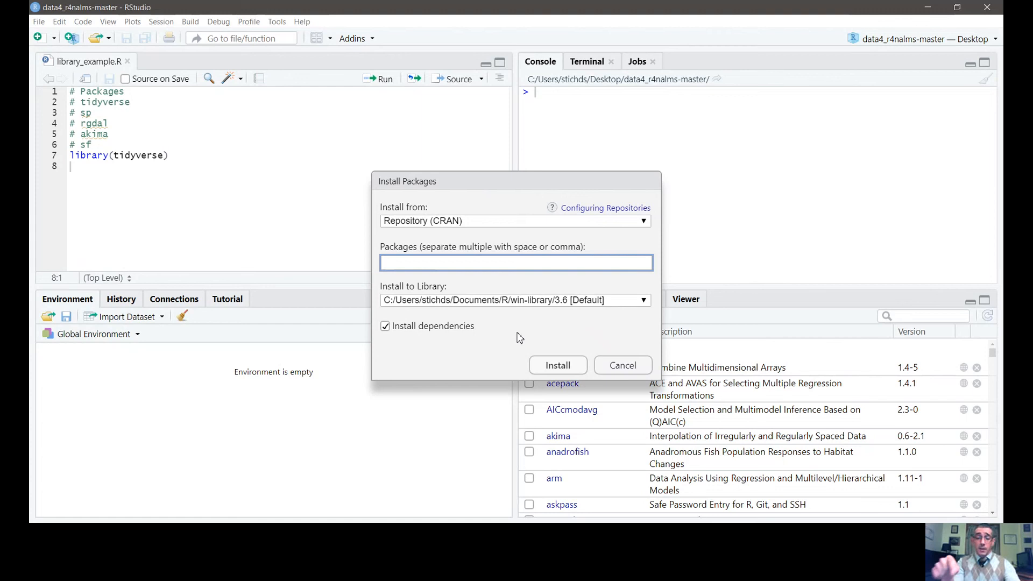
text(tidy)
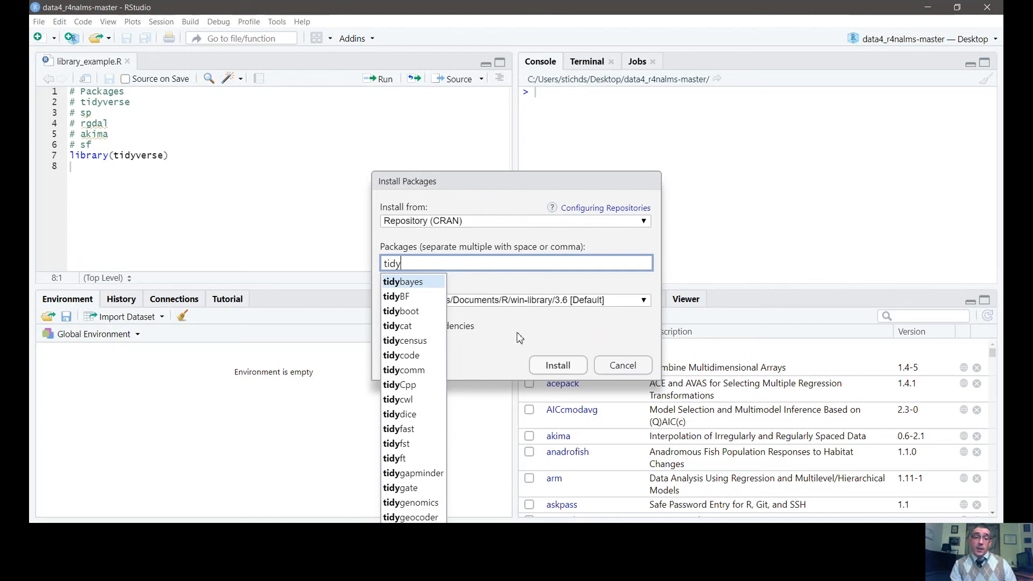
text(ve)
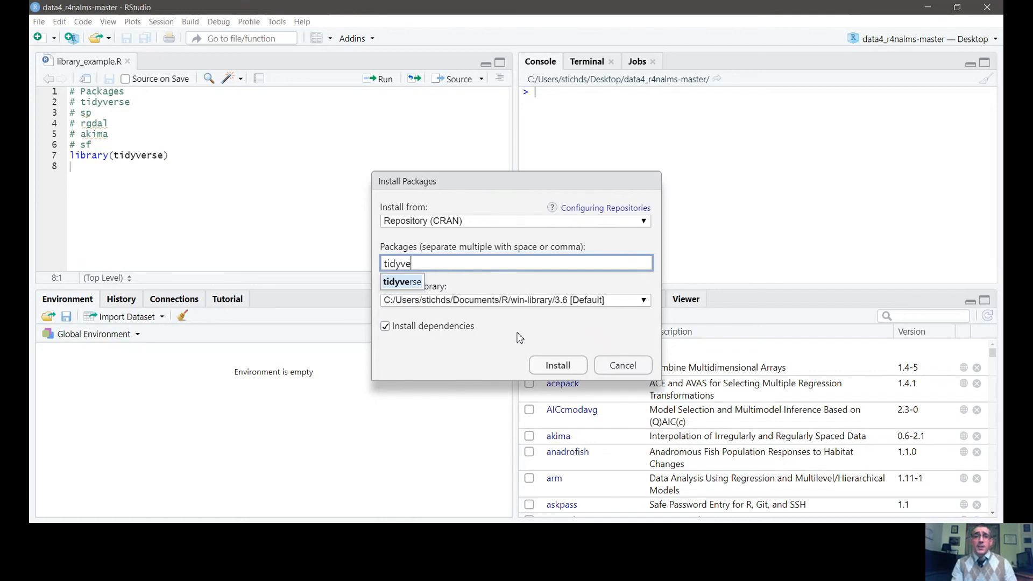
click(405, 284)
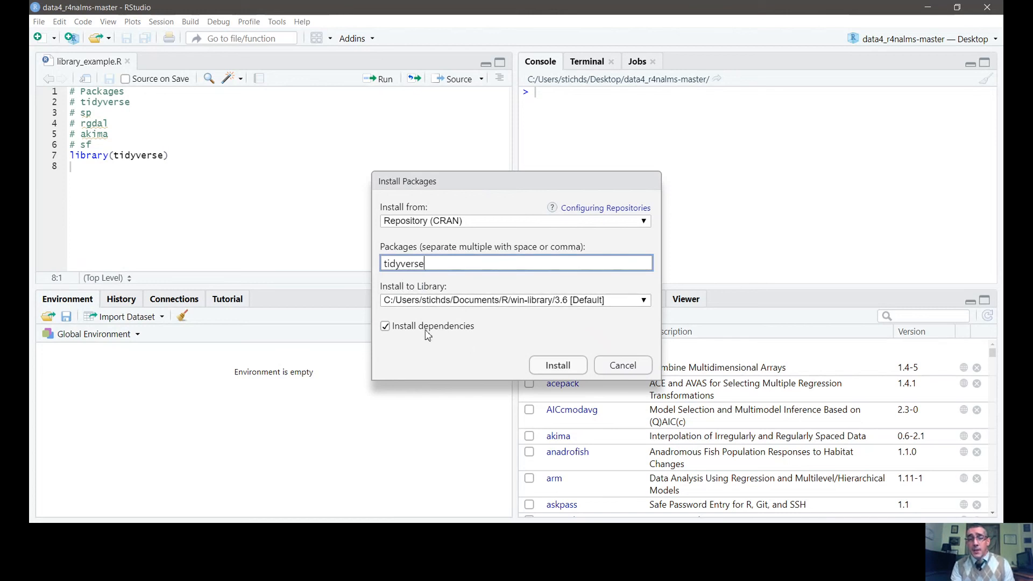
click(559, 371)
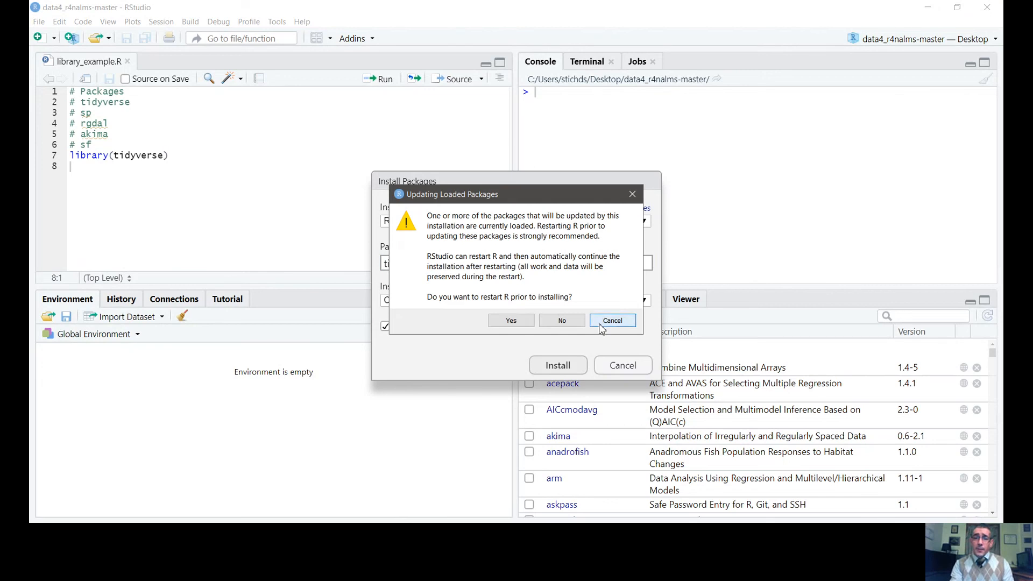
click(600, 325)
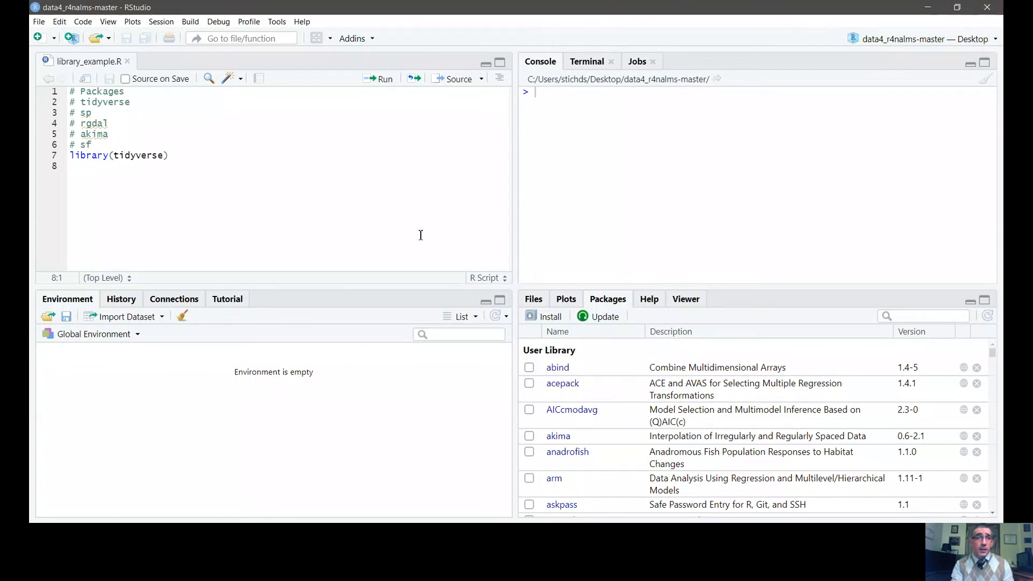
Restart the R session and install the tidyverse package from the CRAN repository with its dependencies
click(161, 21)
click(196, 88)
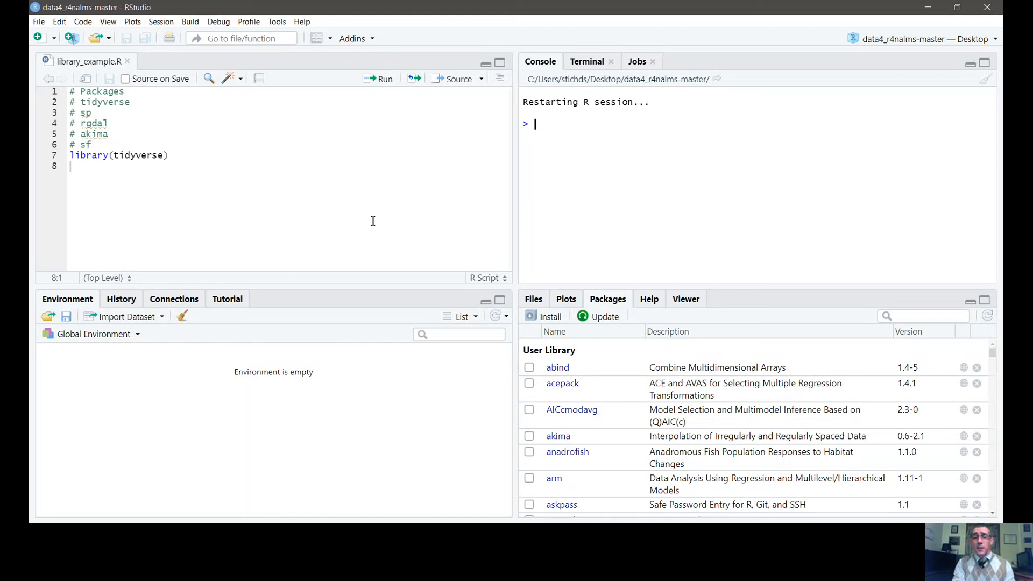
click(547, 319)
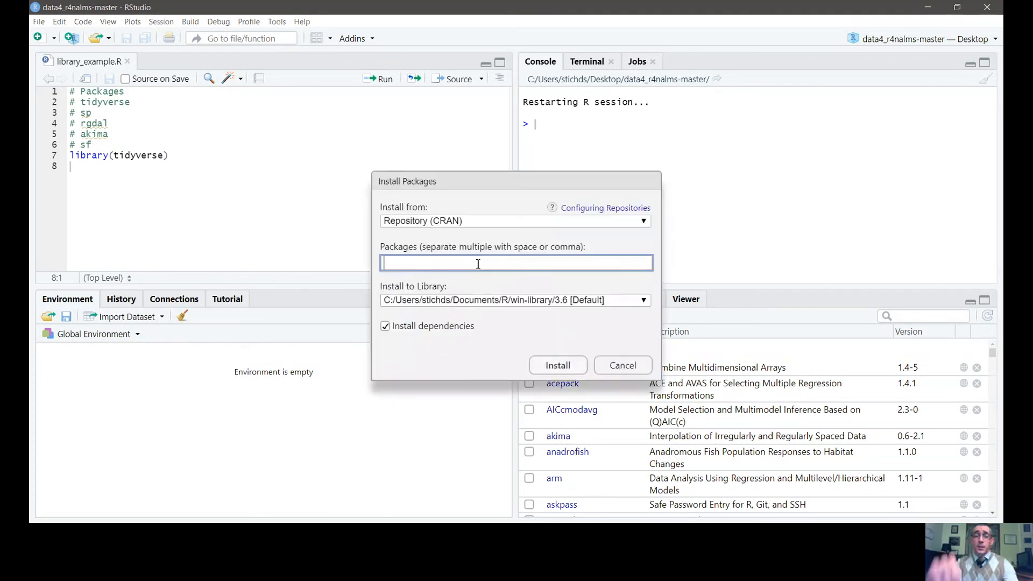
text(tidyverse)
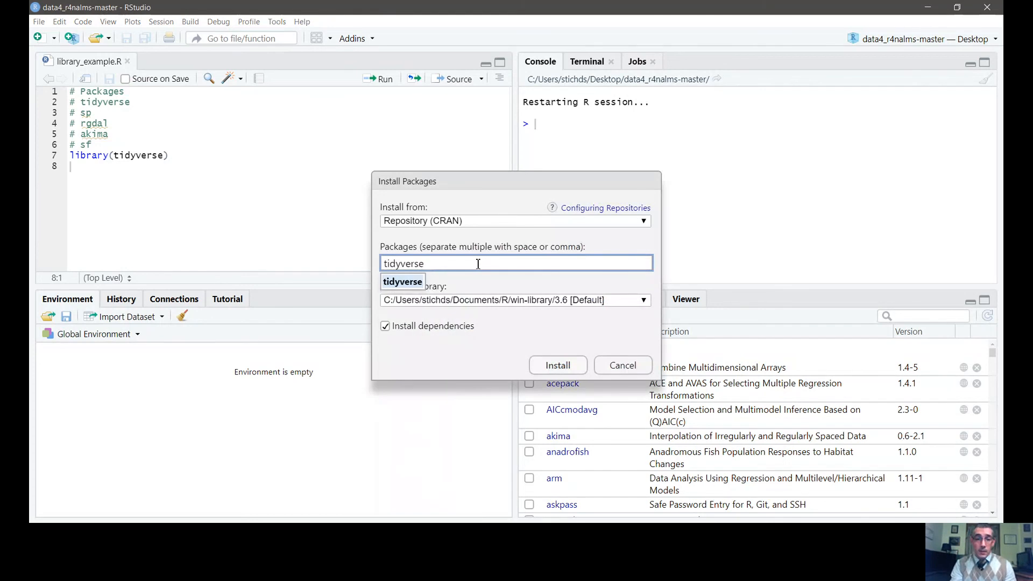
click(411, 282)
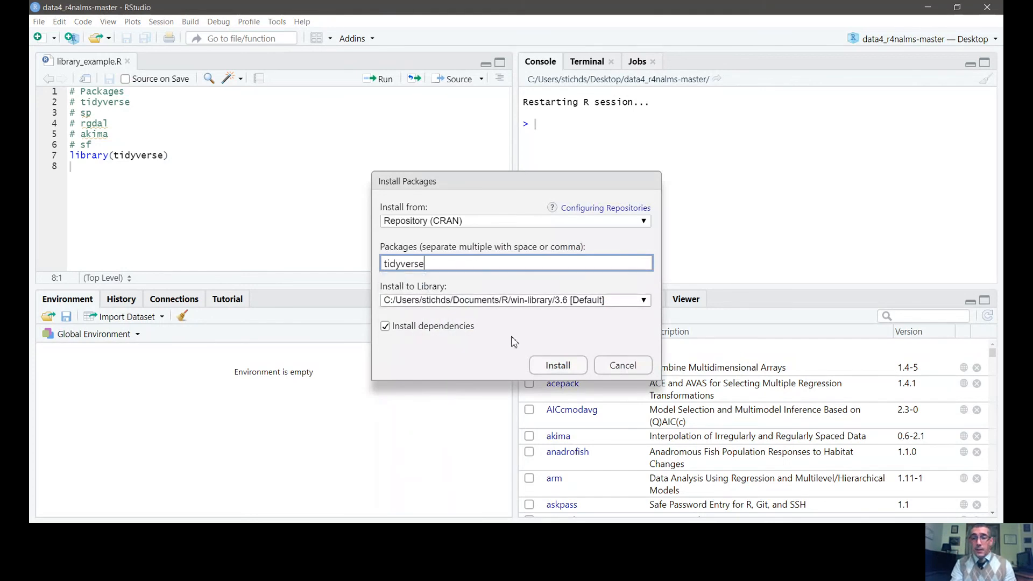
click(556, 367)
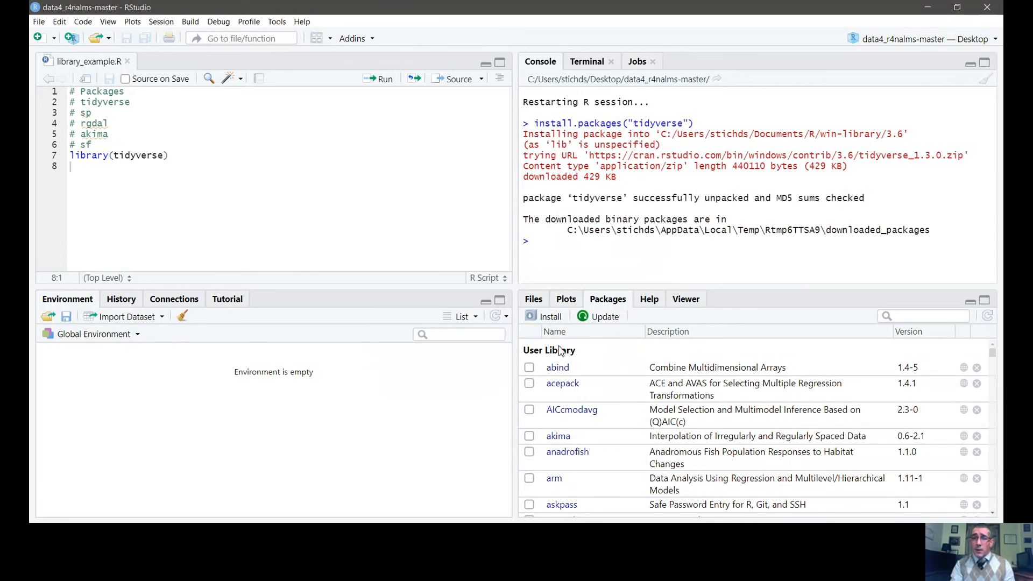
Examine the download URL and the package file name in the console's tidyverse installation output
drag(585, 156, 788, 159)
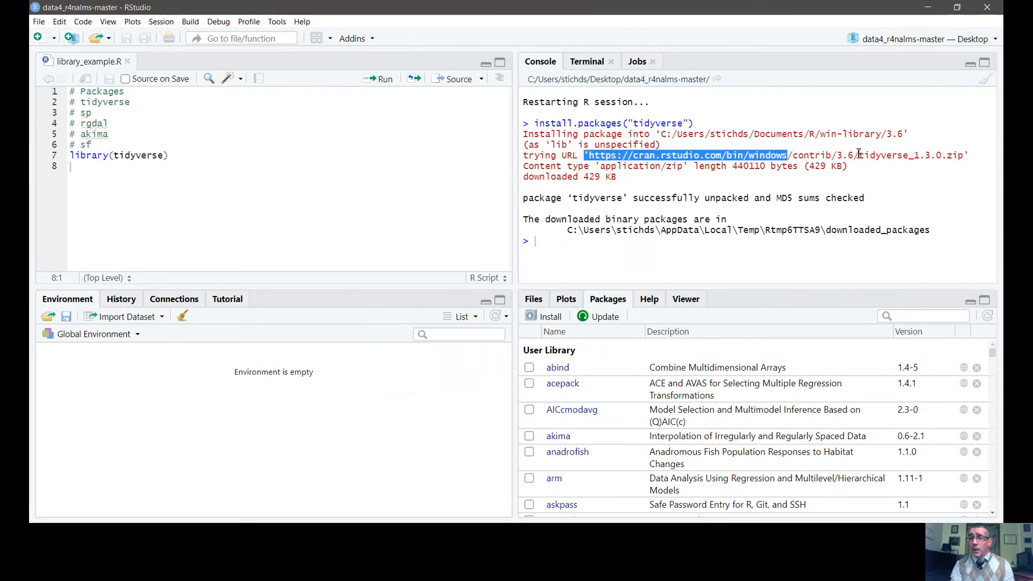
drag(859, 155, 966, 157)
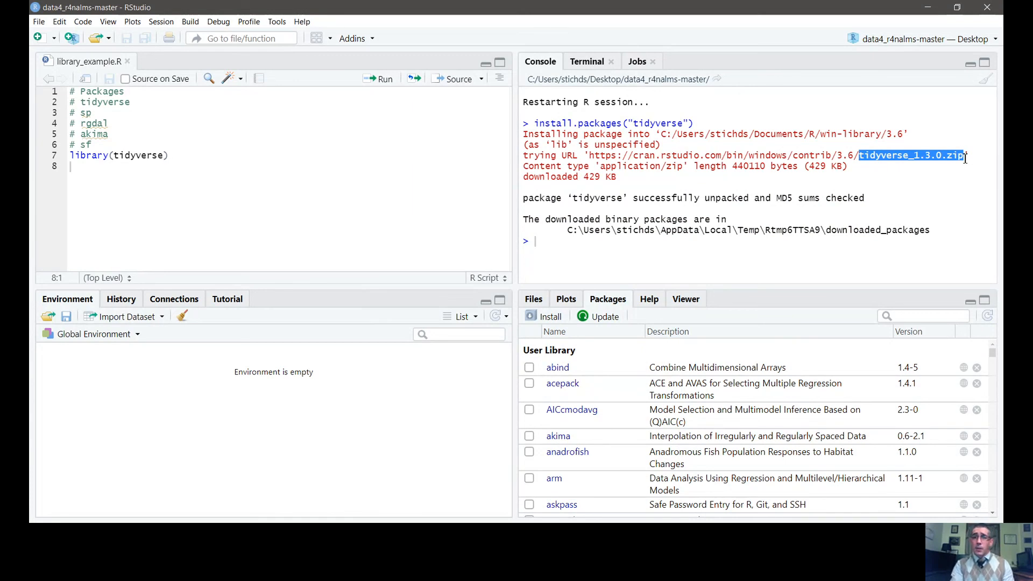
click(964, 157)
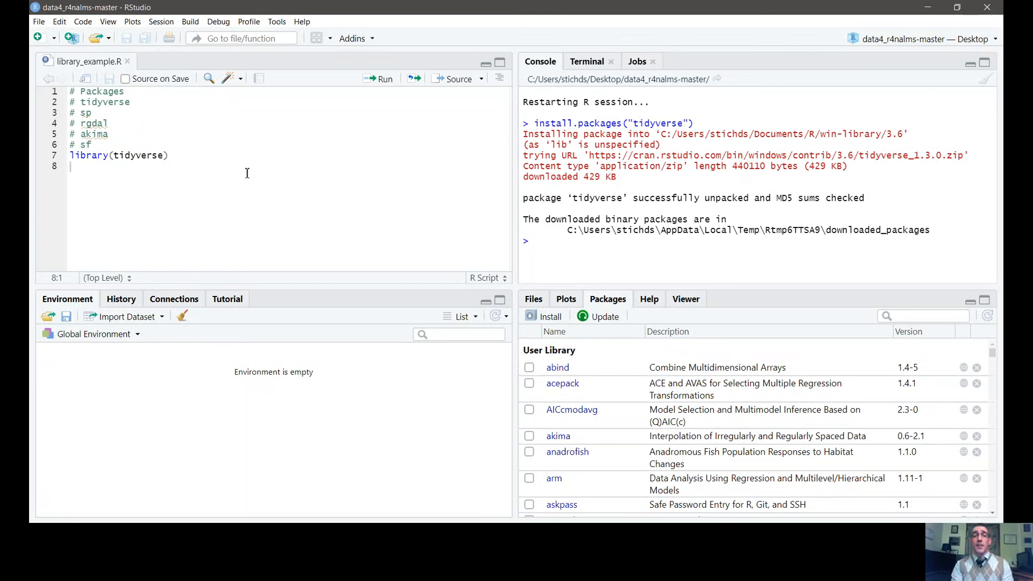
Run the script through the library(tidyverse) line to load the tidyverse package
click(223, 159)
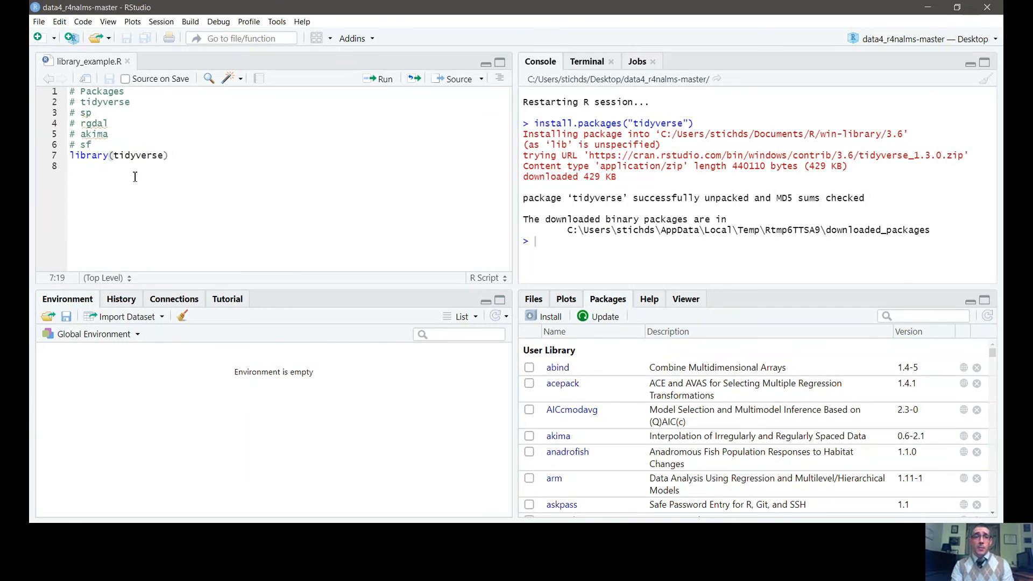
key(shift+Home)
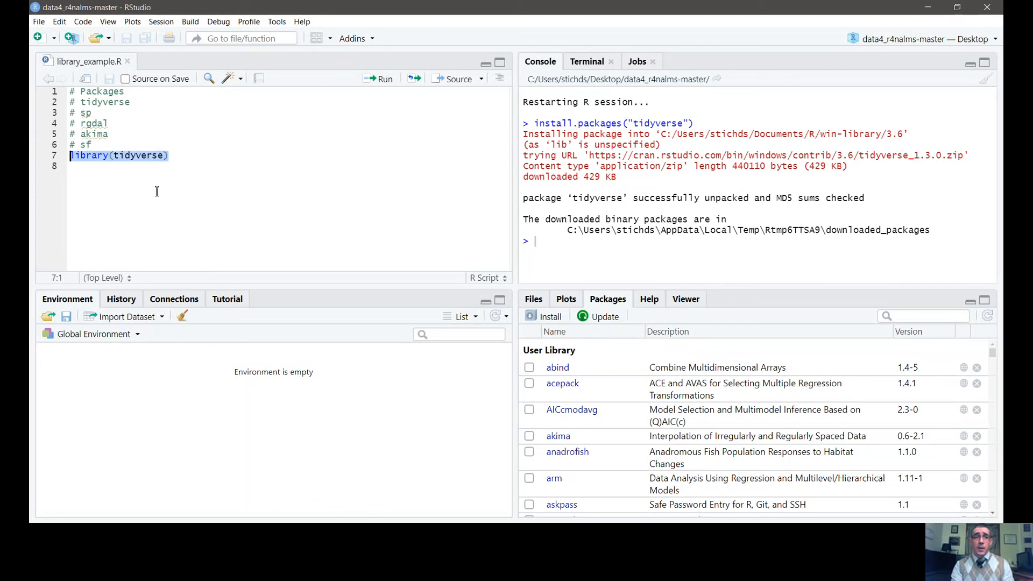
click(157, 191)
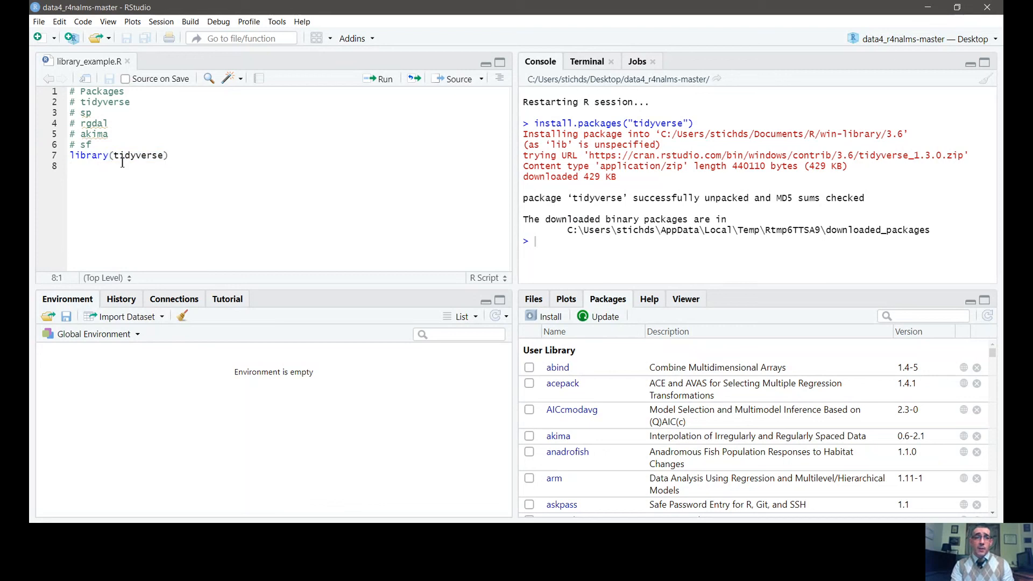
drag(114, 157, 74, 157)
click(114, 162)
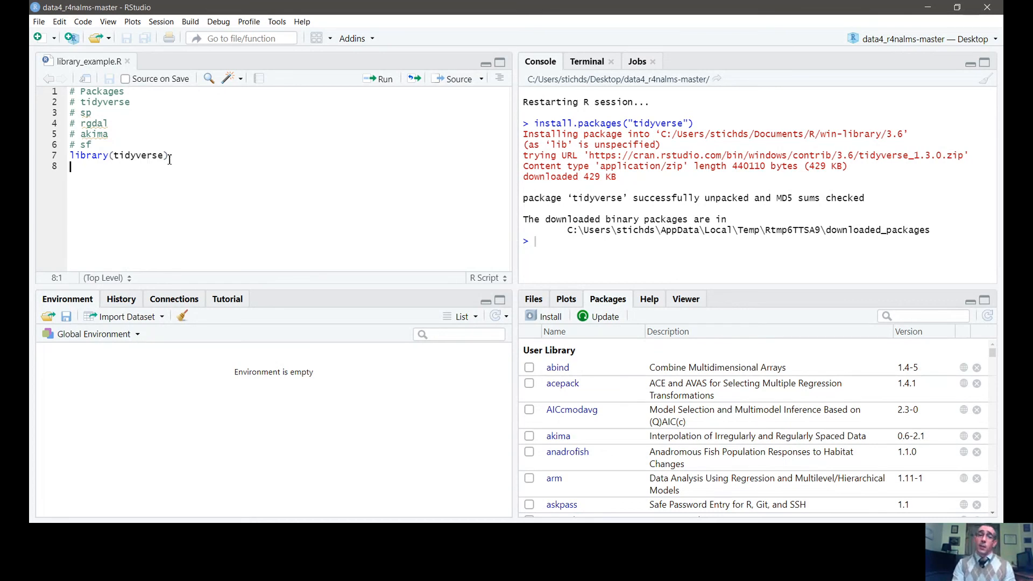
click(172, 158)
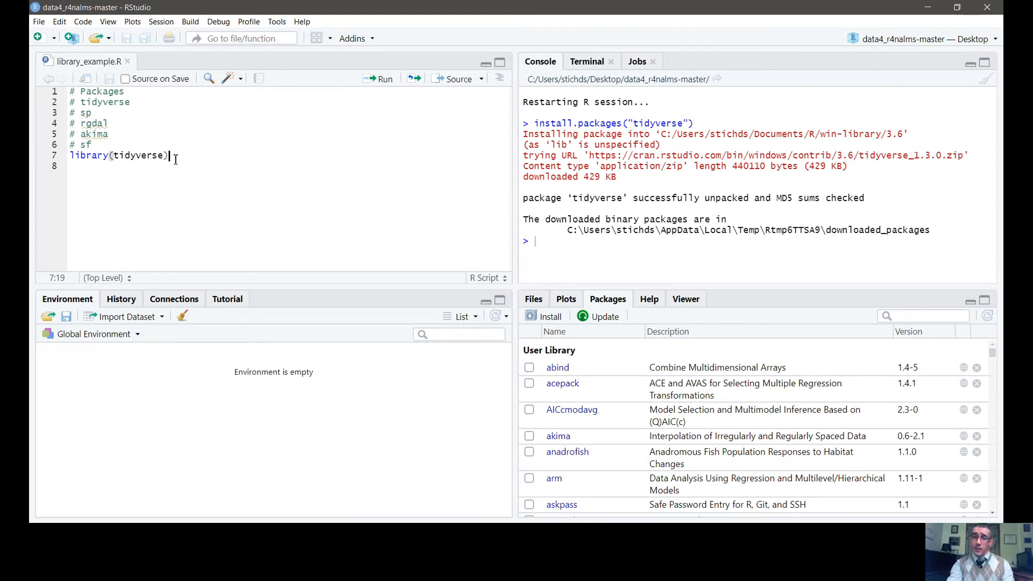
key(ctrl+Return)
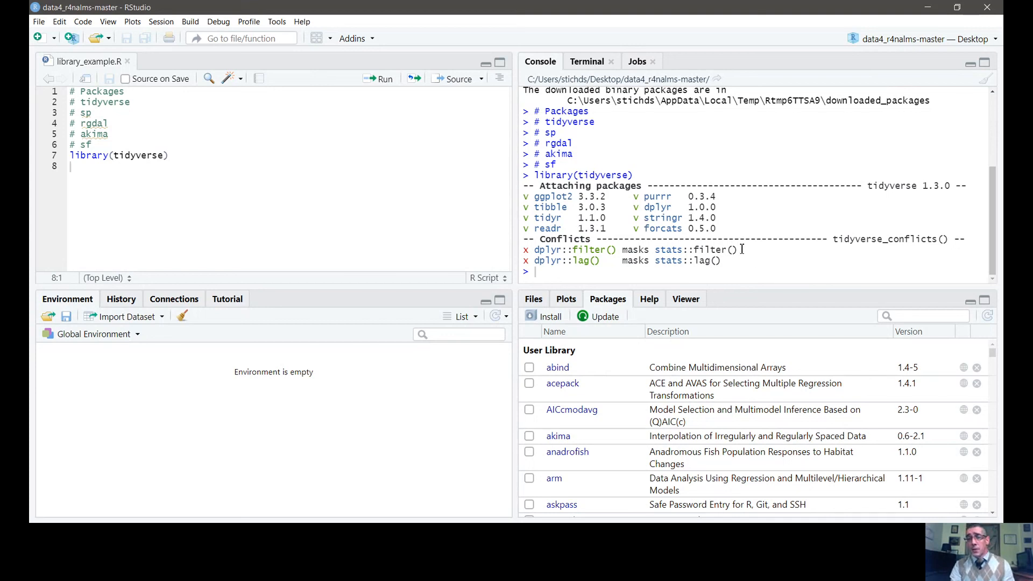
Examine the conflicts section of the console output for the masked stats function and dplyr's filter()
drag(742, 249, 655, 251)
click(684, 252)
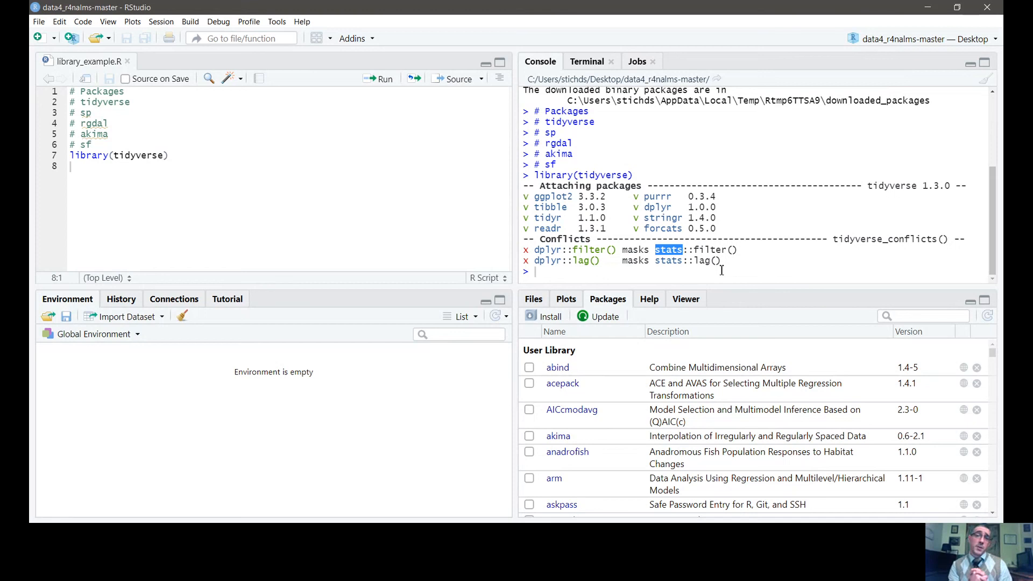
click(721, 270)
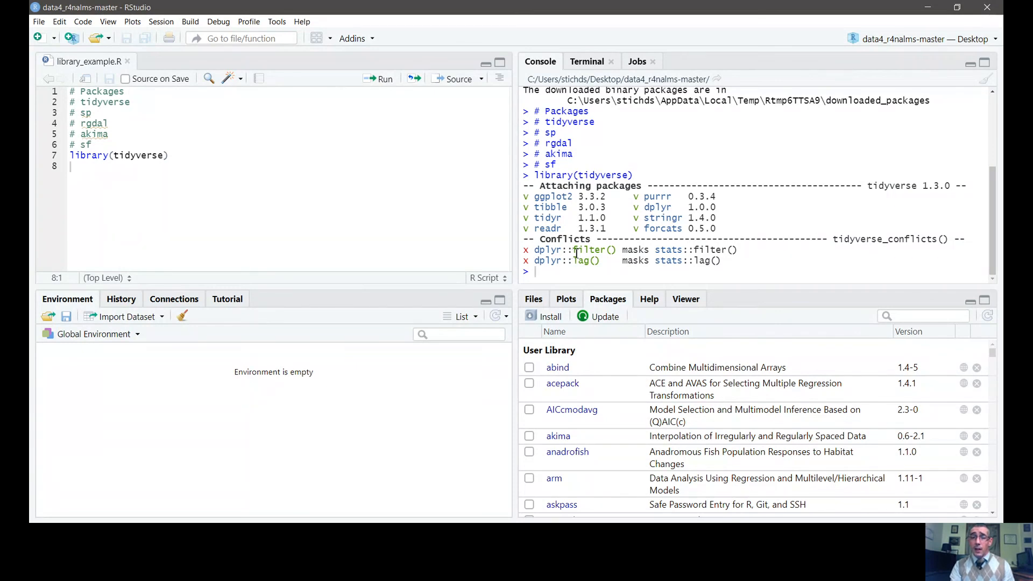
drag(573, 250, 616, 250)
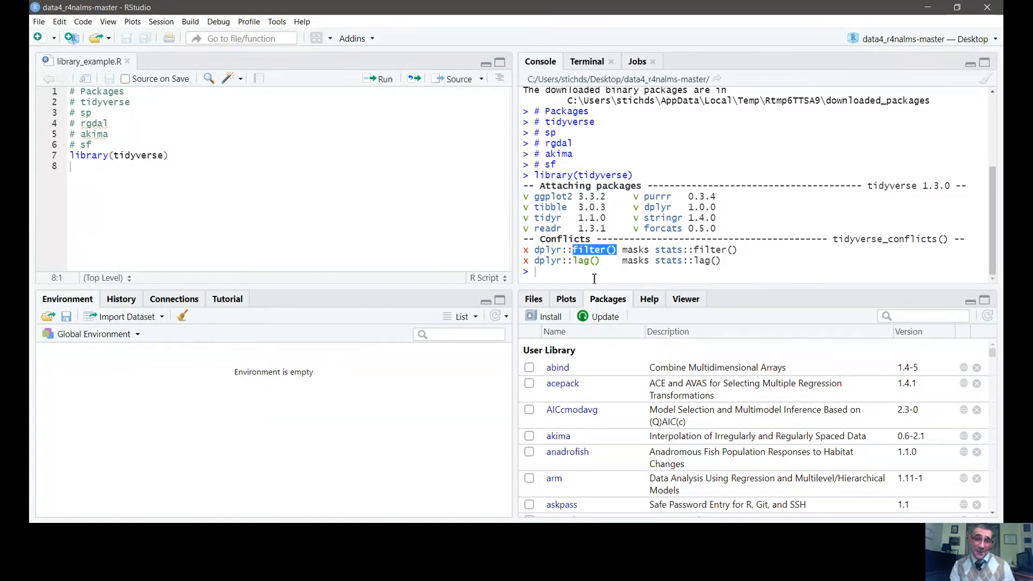
click(594, 273)
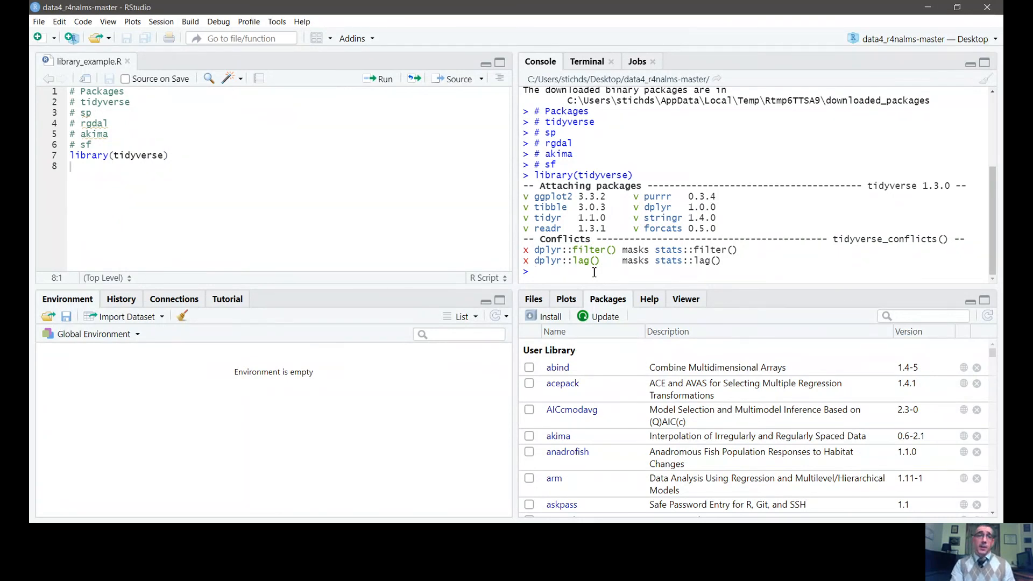
Add the line ?dplyr::filter below the library call, separated by a blank line, and run it to show the function's help page
click(138, 178)
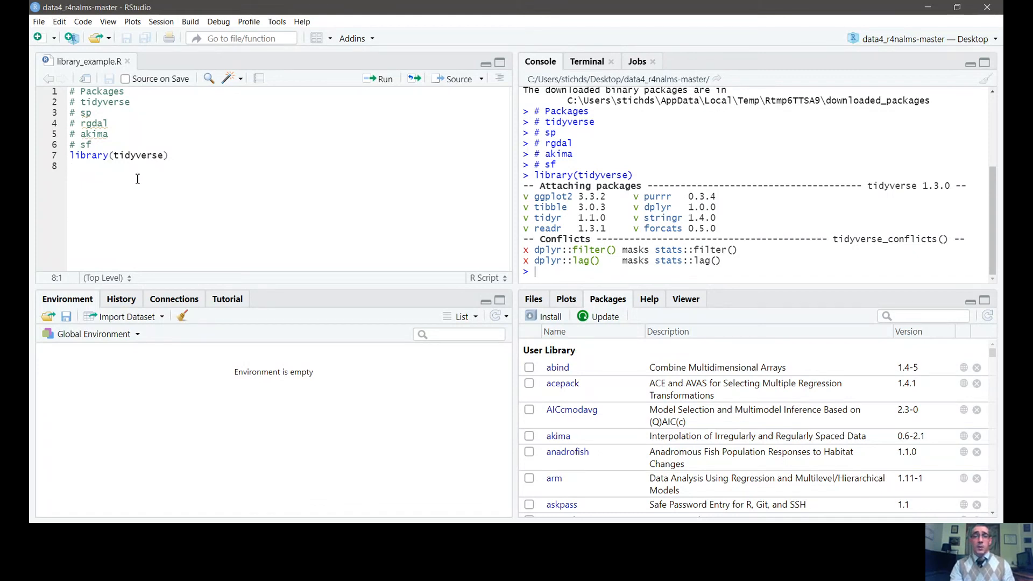
key(Return)
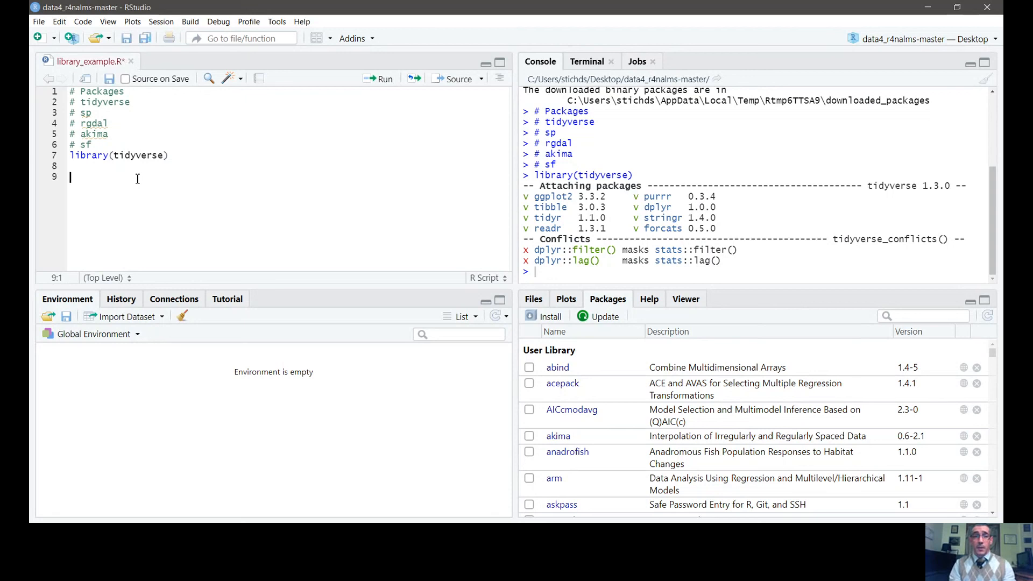
text(?dfilter)
key(Left)
key(Left)
key(Left)
key(Left)
key(Left)
key(Left)
text(d)
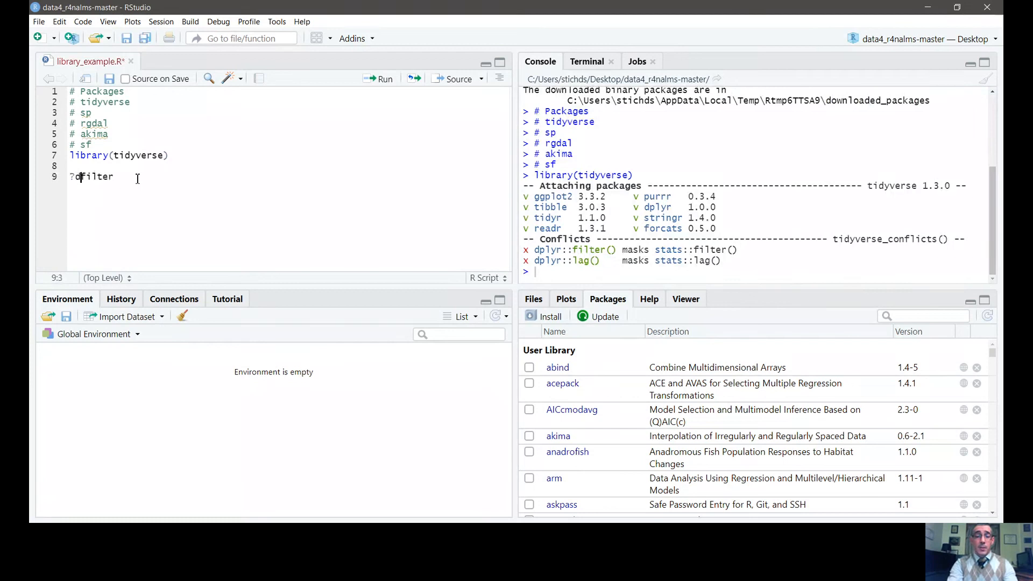
text(plyr::)
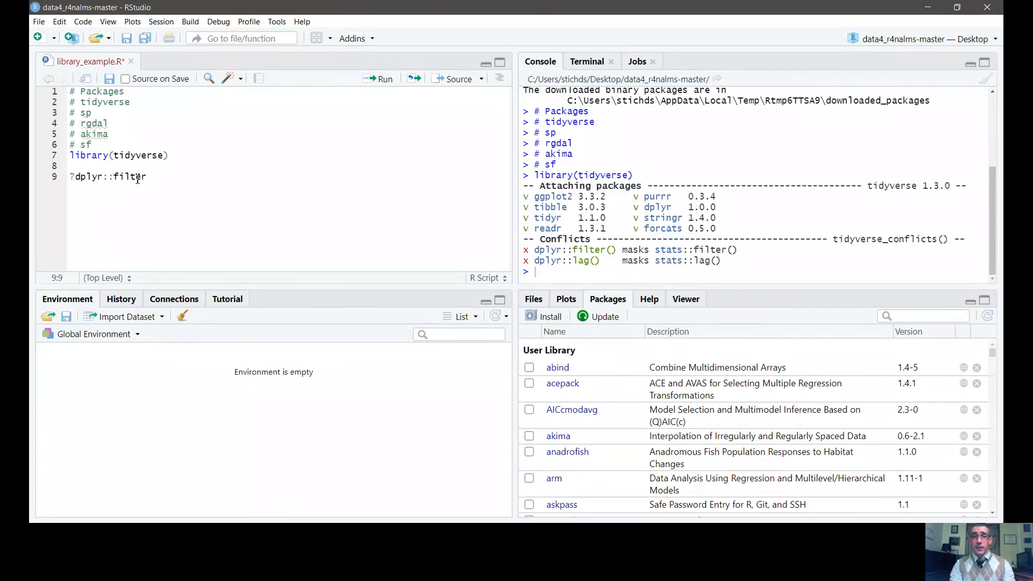
key(ctrl+Return)
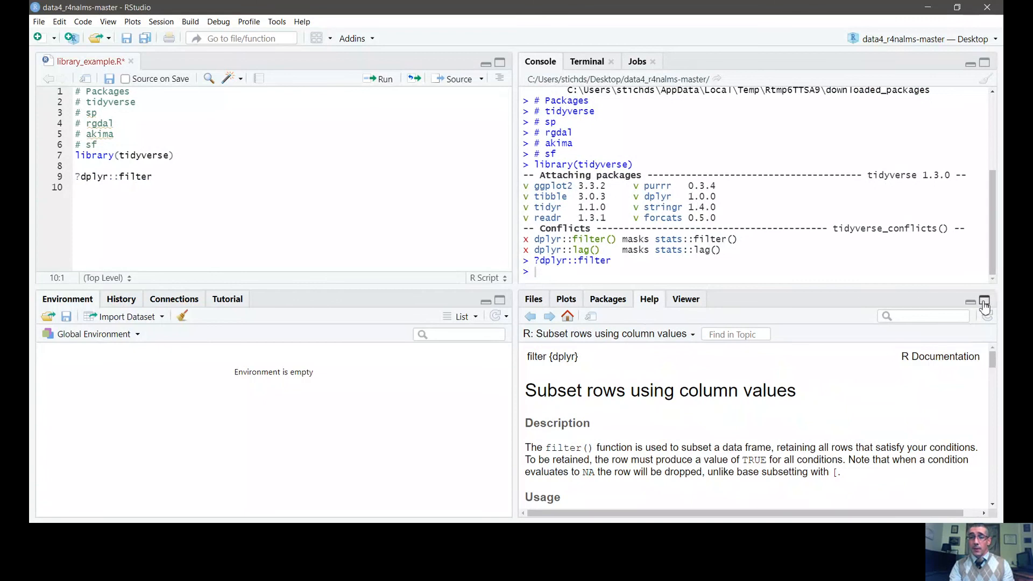